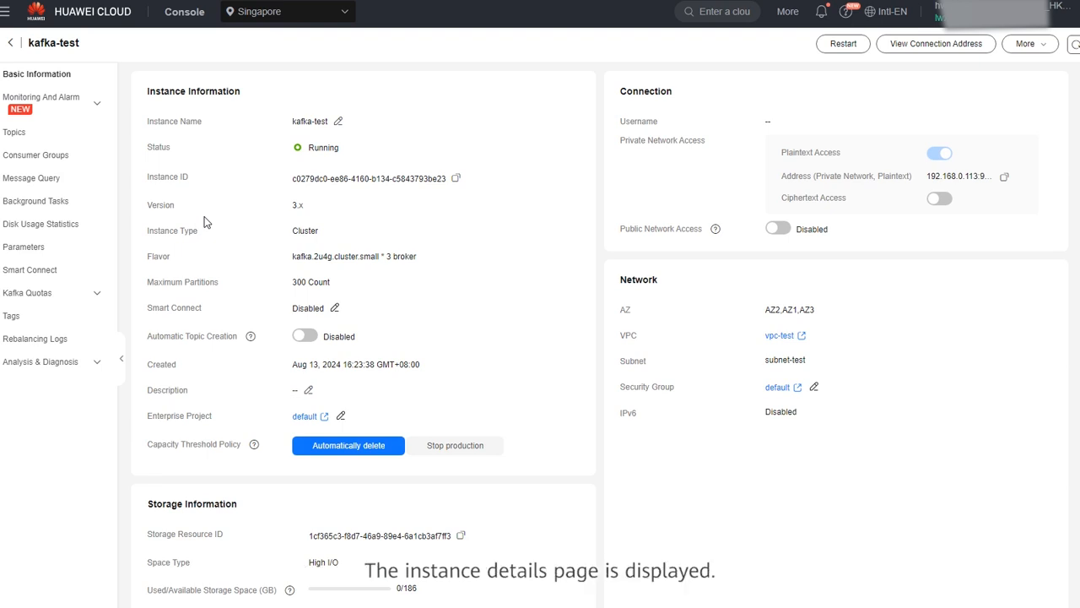
Start a manual reassignment of topic-01 in the kafka-test instance and delete one replica from each partition.
{"action": "left_click", "coordinate": [50, 135]}
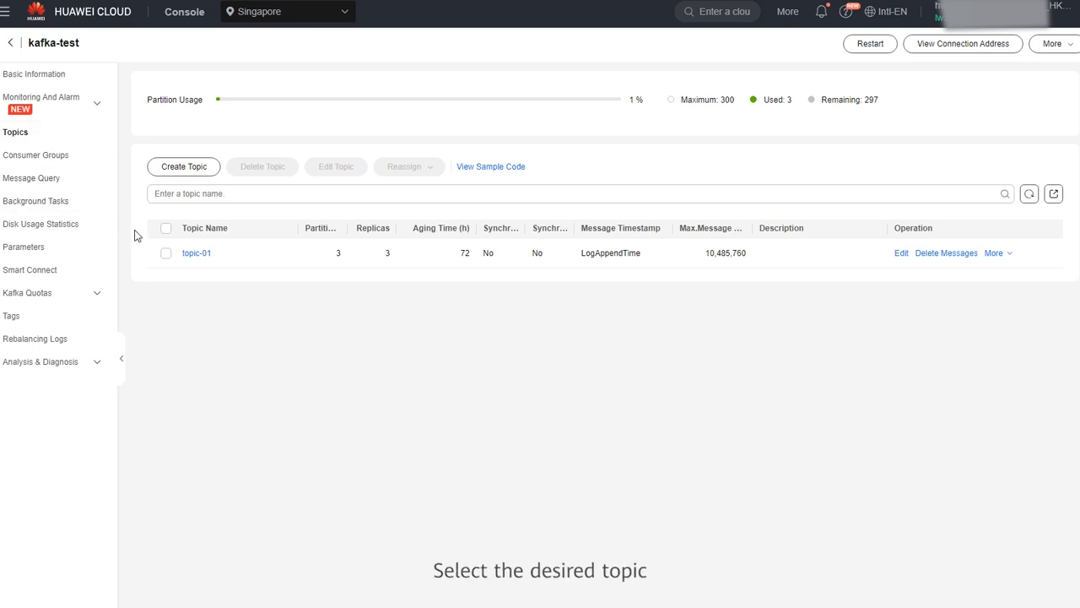
{"action": "left_click", "coordinate": [166, 254]}
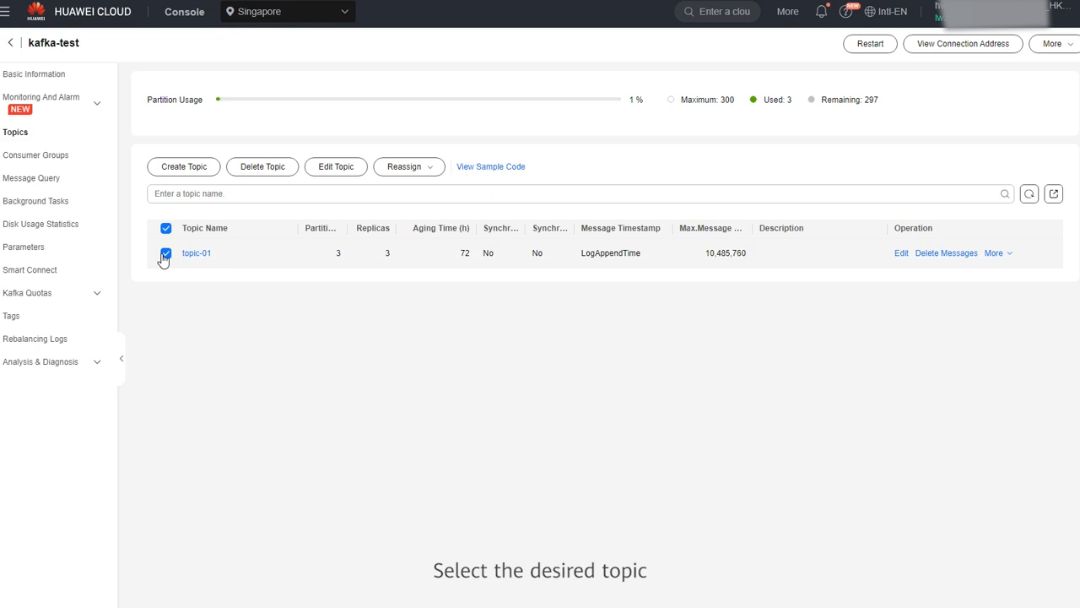
{"action": "left_click", "coordinate": [428, 168]}
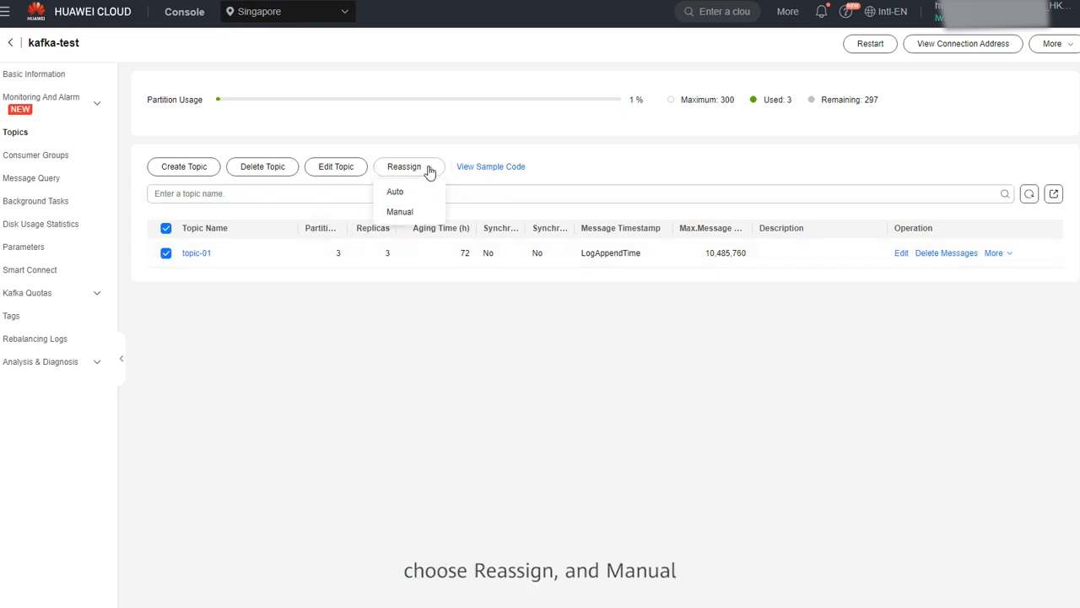
{"action": "left_click", "coordinate": [422, 213]}
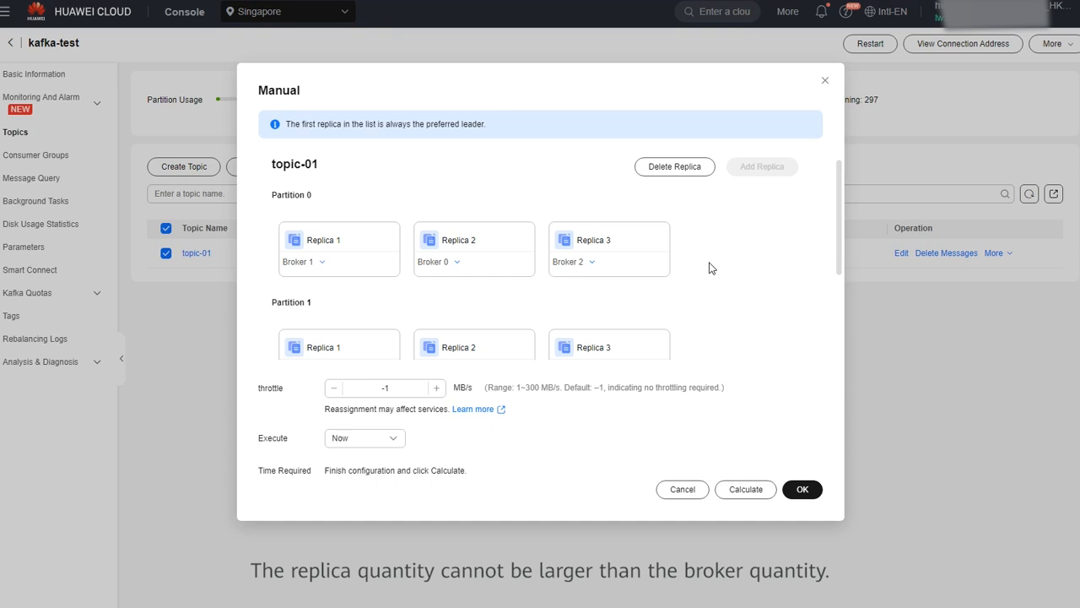
{"action": "left_click", "coordinate": [682, 168]}
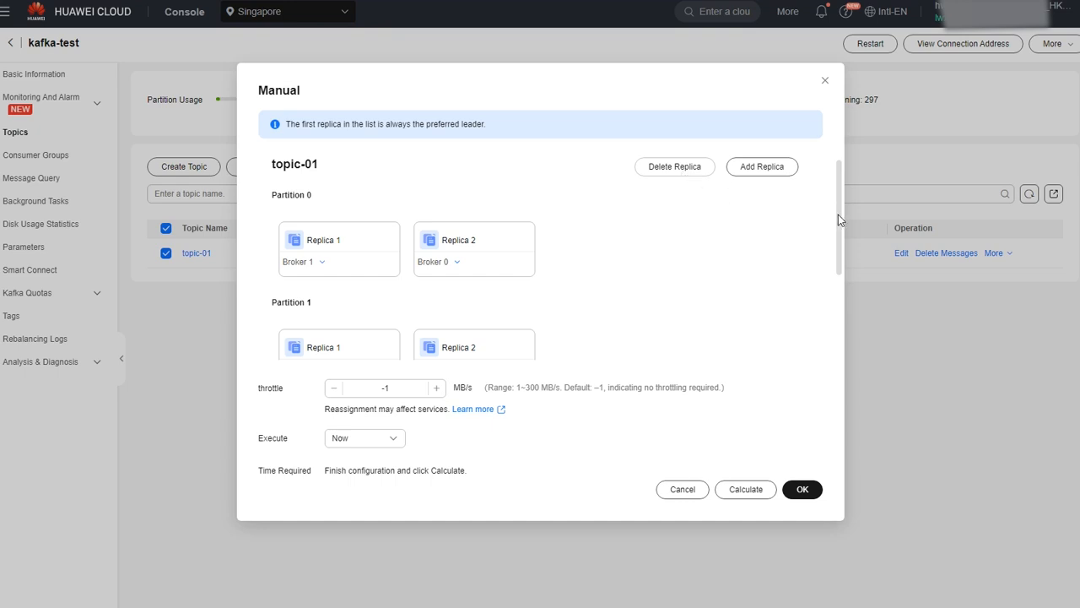
{"action": "left_click_drag", "start_coordinate": [840, 219], "coordinate": [841, 323]}
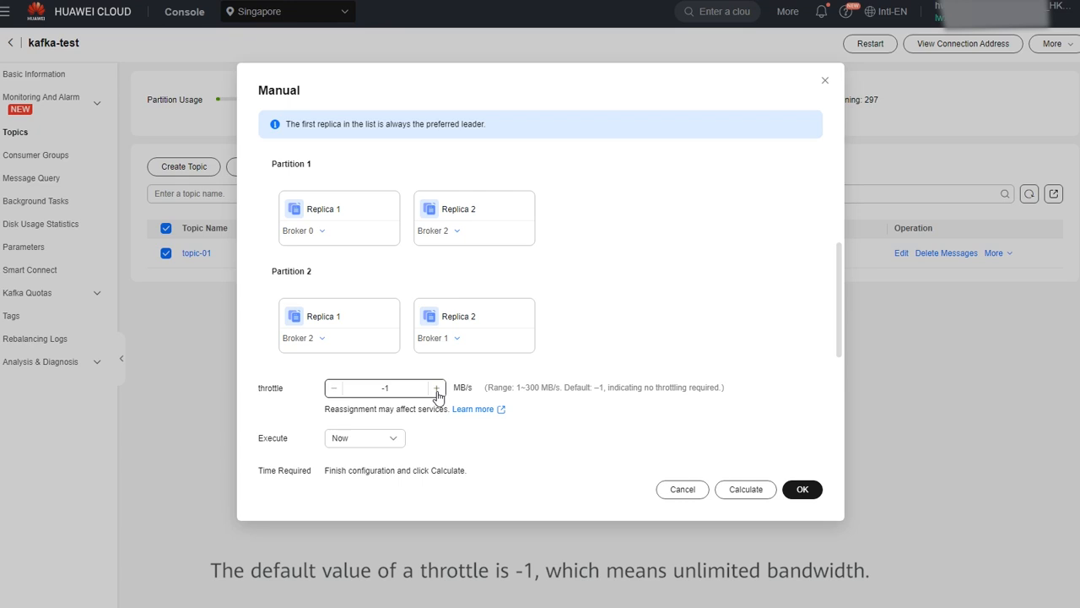
Submit the manual reassignment to execute now after calculating its required time, and check its background task.
{"action": "left_click", "coordinate": [399, 443]}
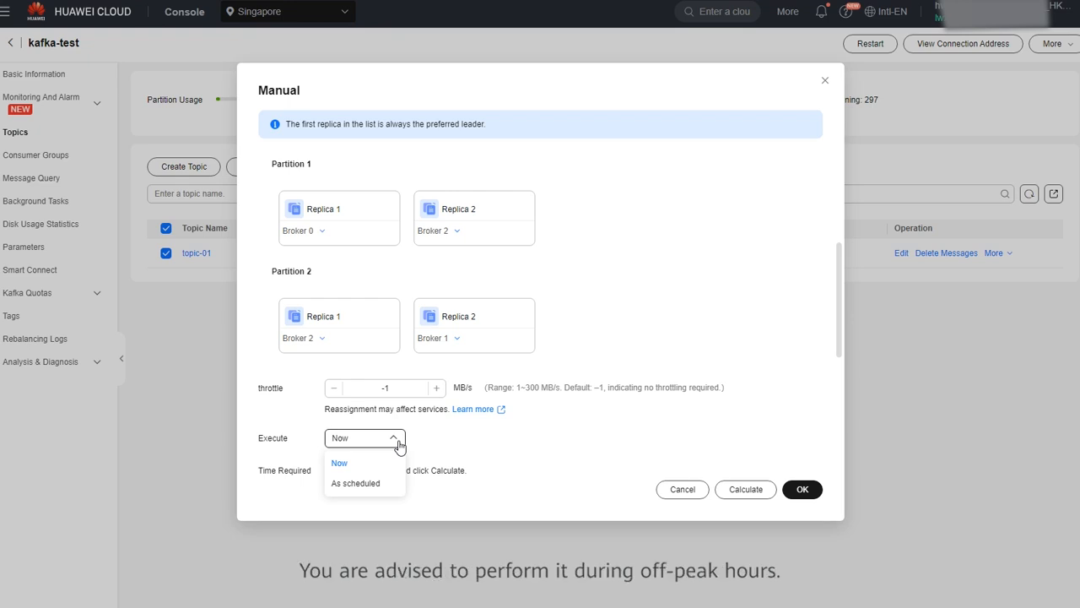
{"action": "left_click", "coordinate": [399, 445]}
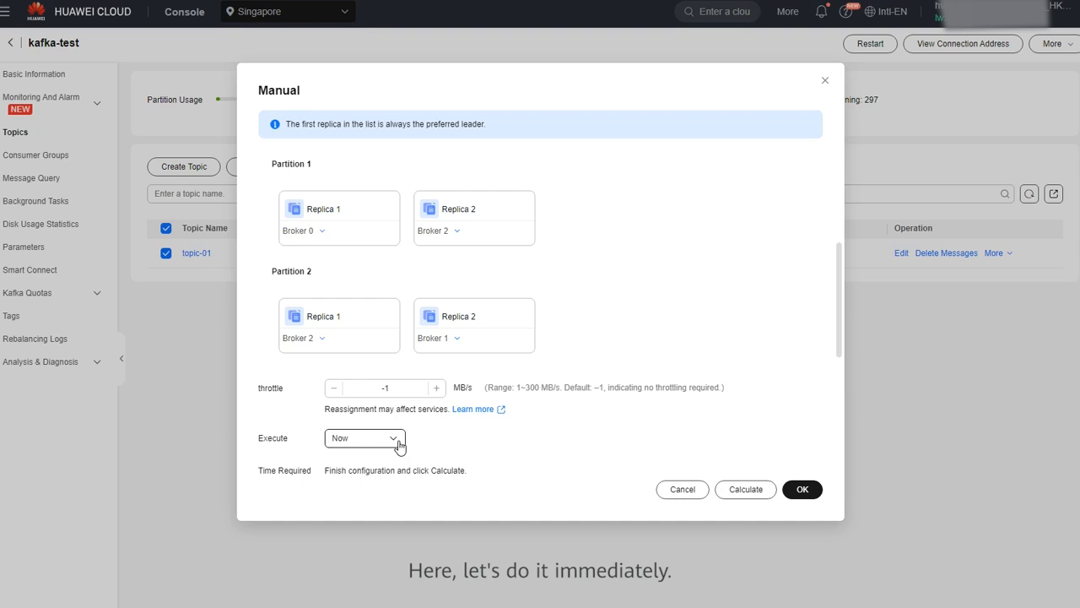
{"action": "left_click", "coordinate": [746, 490]}
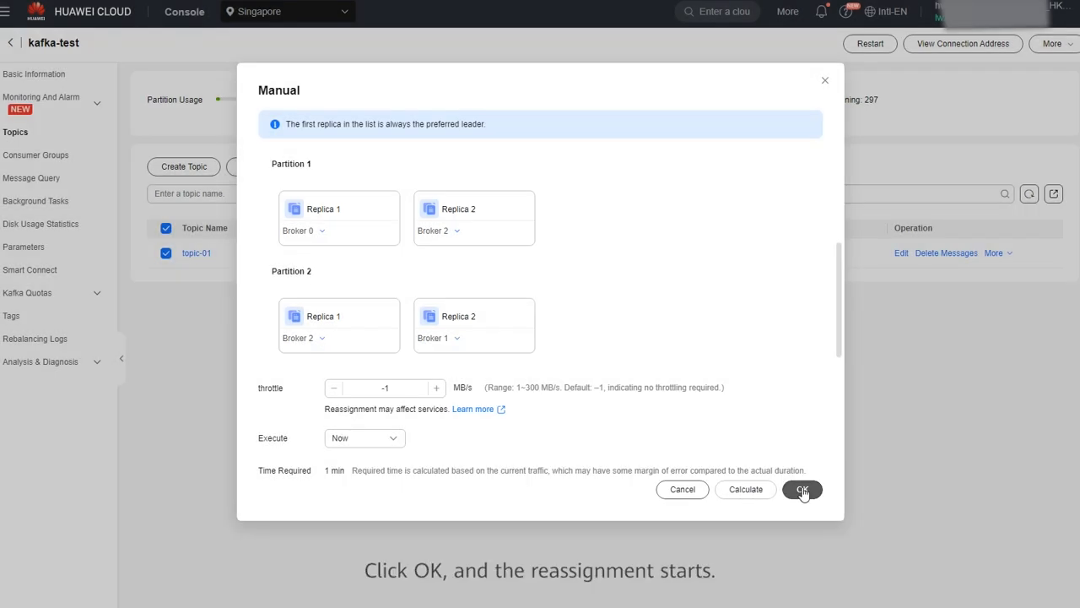
{"action": "left_click", "coordinate": [802, 490]}
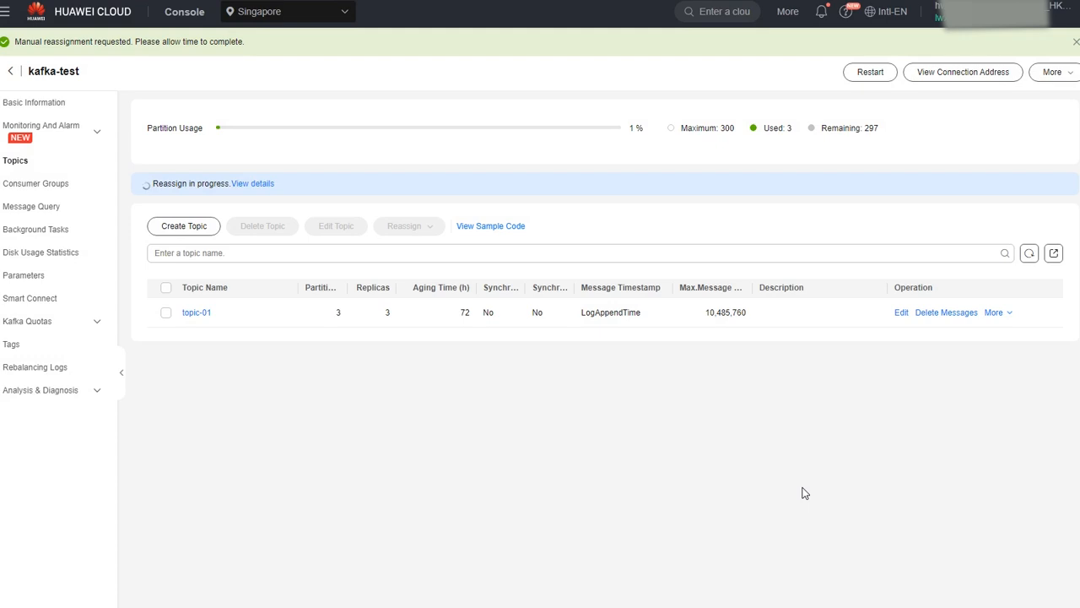
{"action": "left_click", "coordinate": [253, 184]}
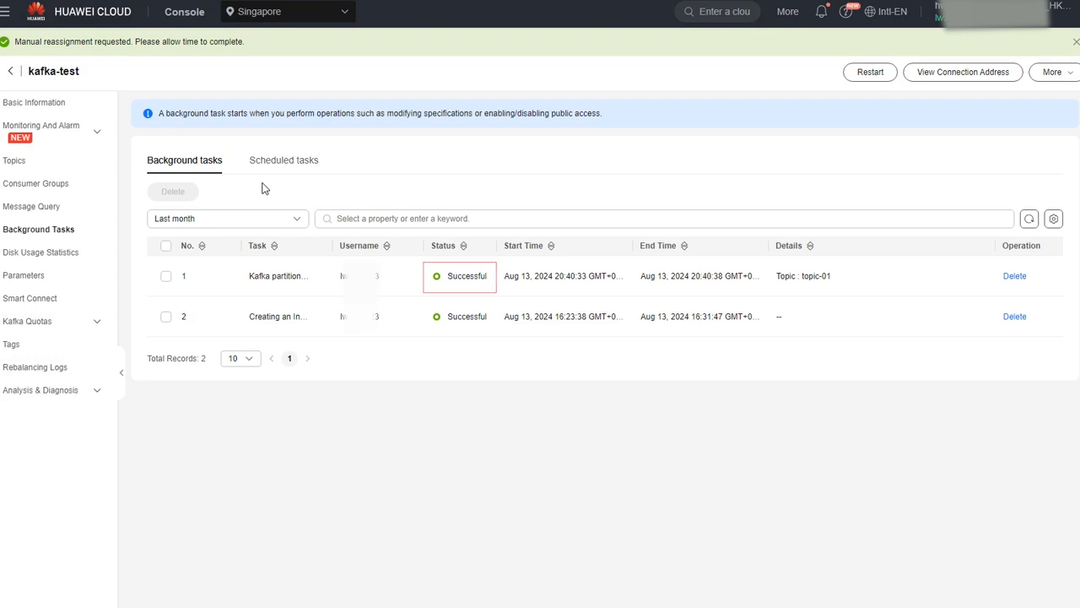
Set up an automatic reassignment of topic-01 across Broker0, Broker1 and Broker2 with 3 replicas.
{"action": "left_click", "coordinate": [58, 170]}
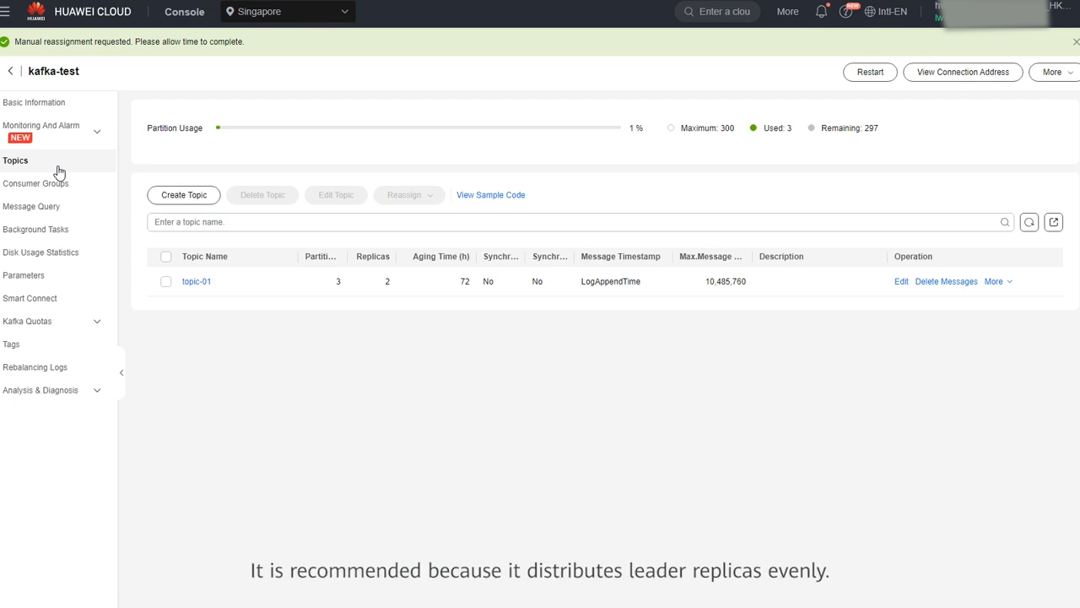
{"action": "left_click", "coordinate": [166, 284]}
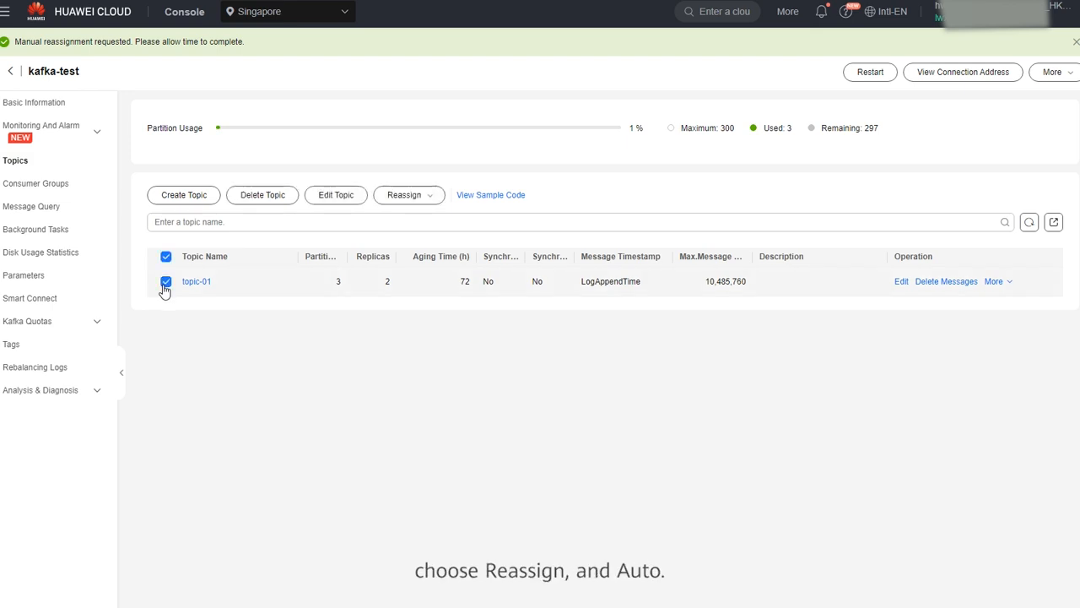
{"action": "left_click", "coordinate": [413, 203]}
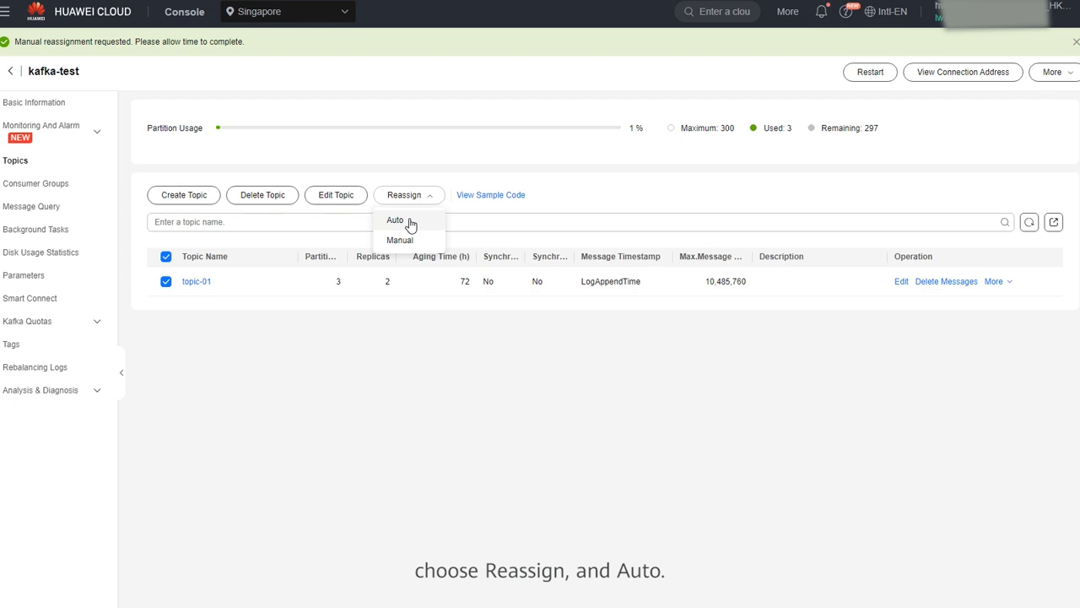
{"action": "left_click", "coordinate": [411, 224]}
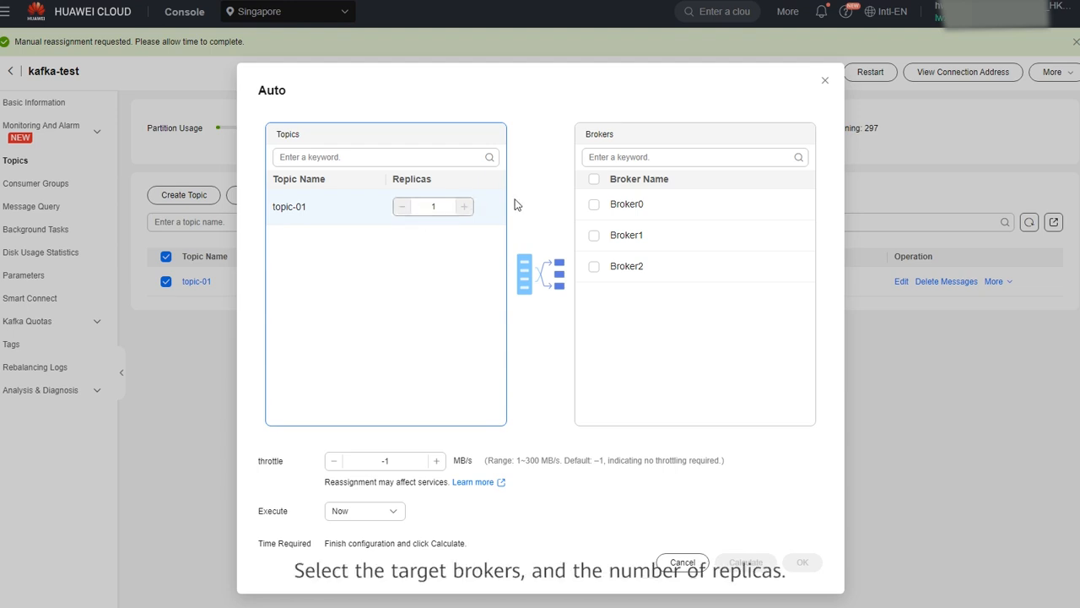
{"action": "left_click", "coordinate": [594, 179]}
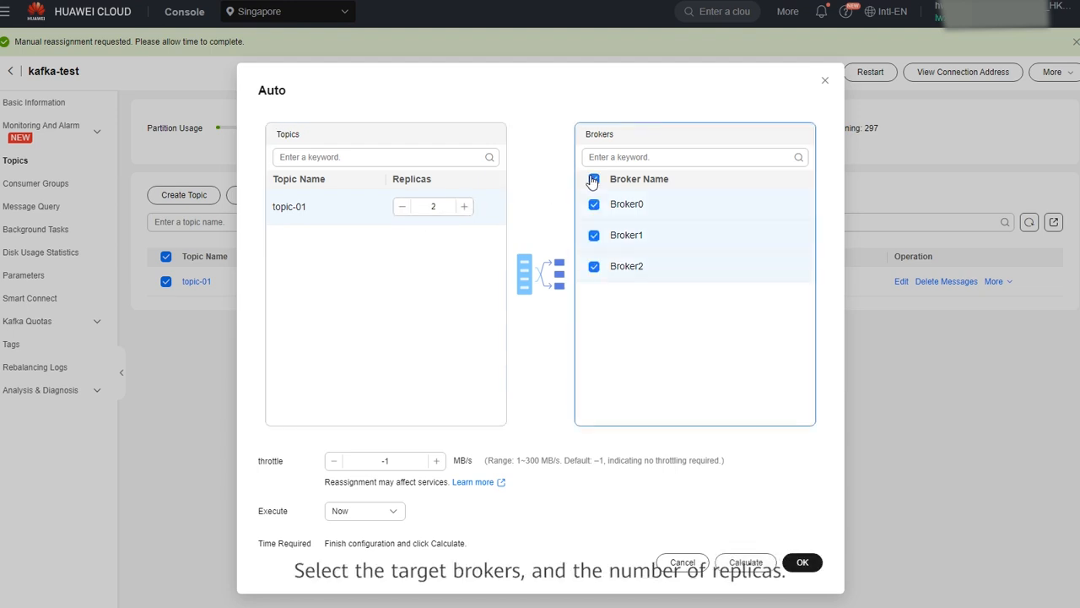
{"action": "left_click", "coordinate": [465, 206]}
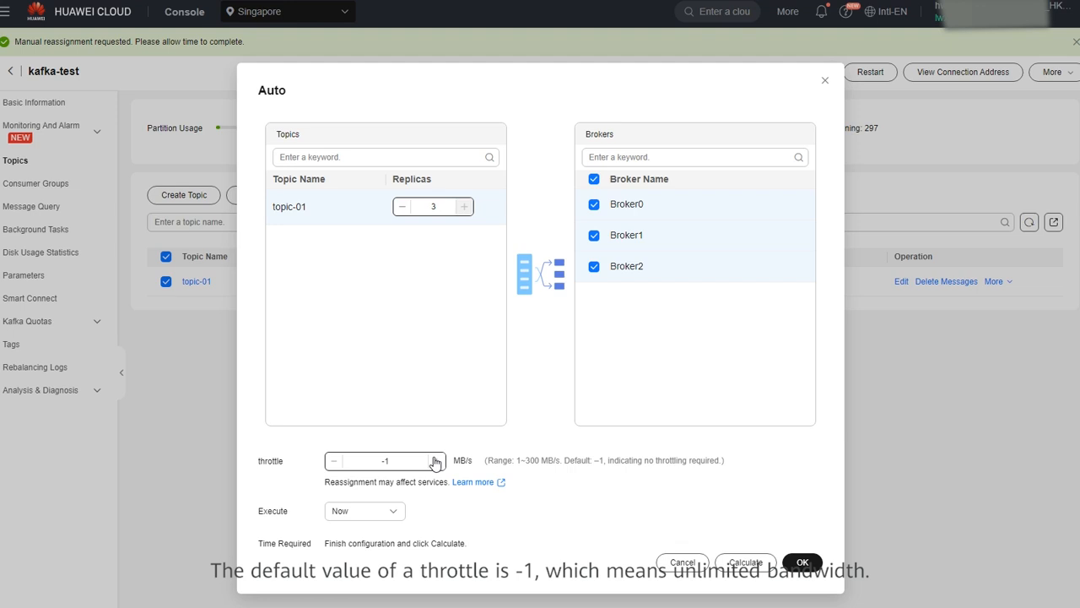
Schedule the automatic reassignment for Aug 13, 2024 20:43:45, and submit it after calculating the required time.
{"action": "left_click", "coordinate": [396, 512]}
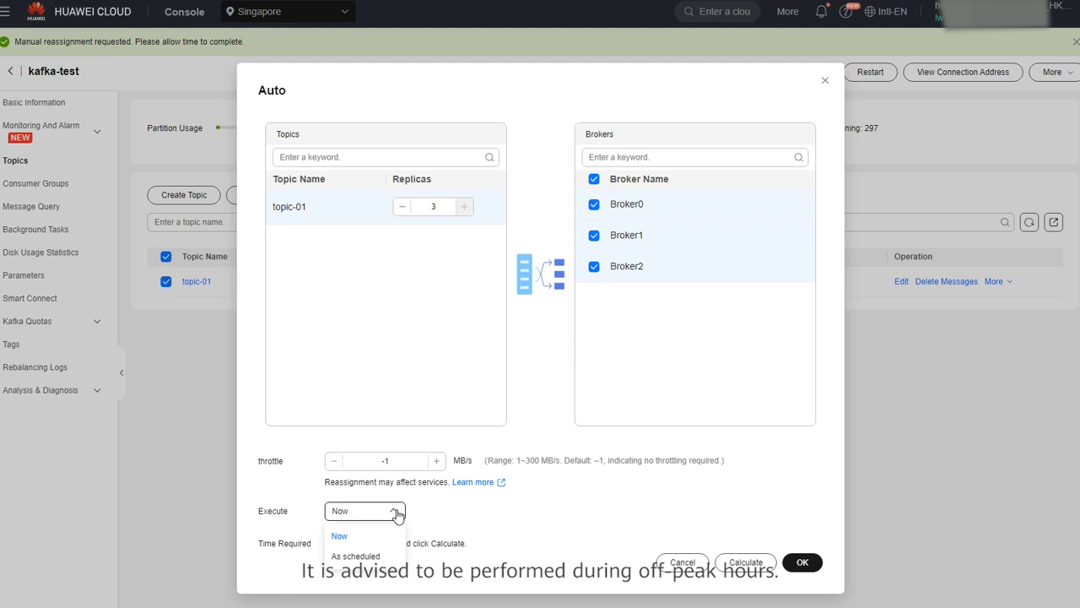
{"action": "left_click", "coordinate": [385, 557]}
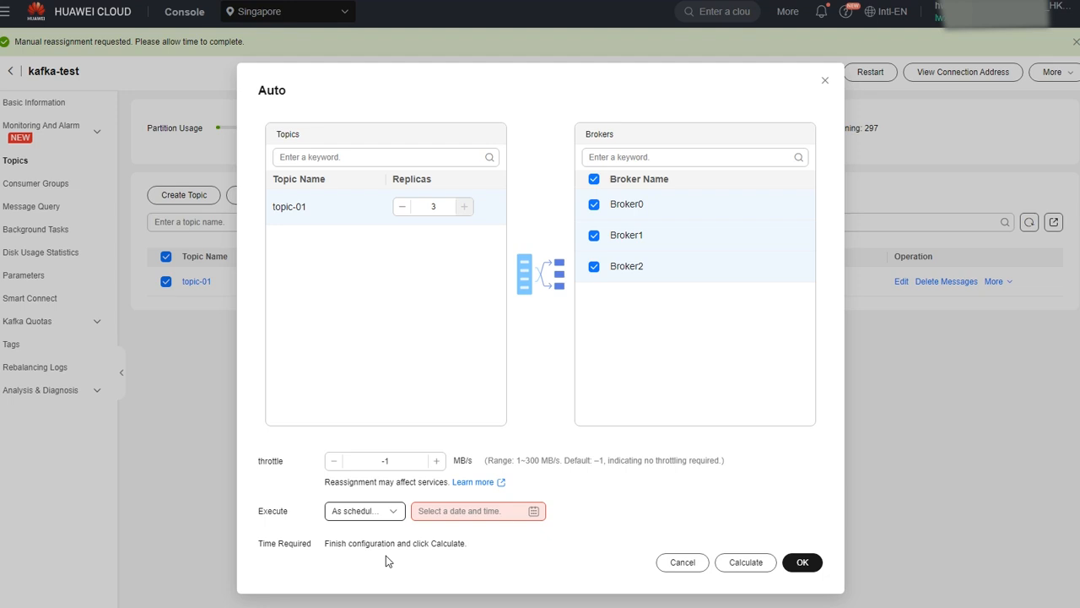
{"action": "left_click", "coordinate": [533, 511]}
{"action": "left_click", "coordinate": [491, 409]}
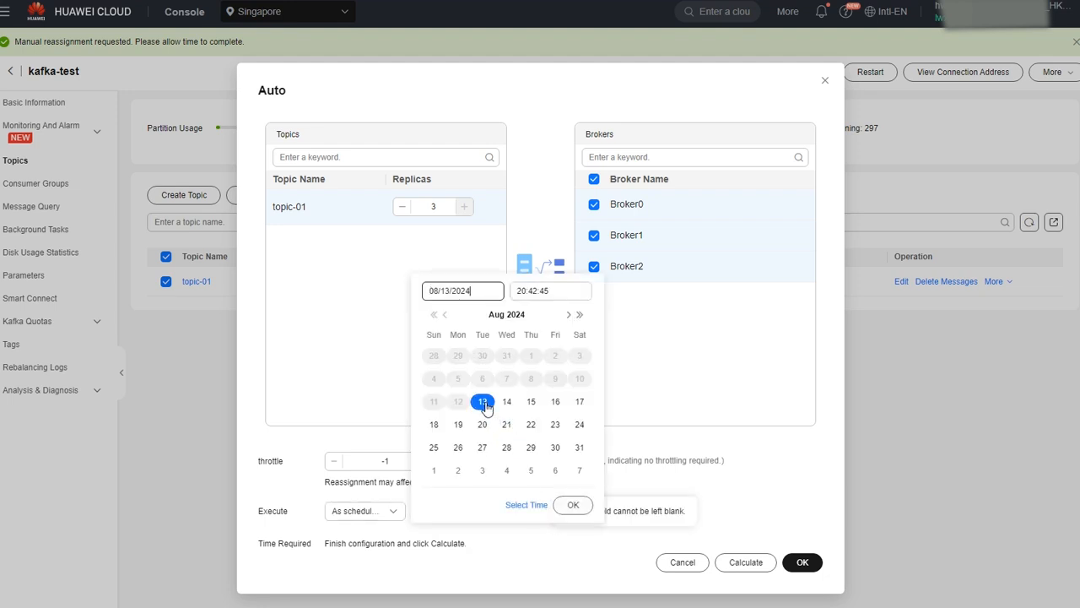
{"action": "left_click", "coordinate": [536, 290]}
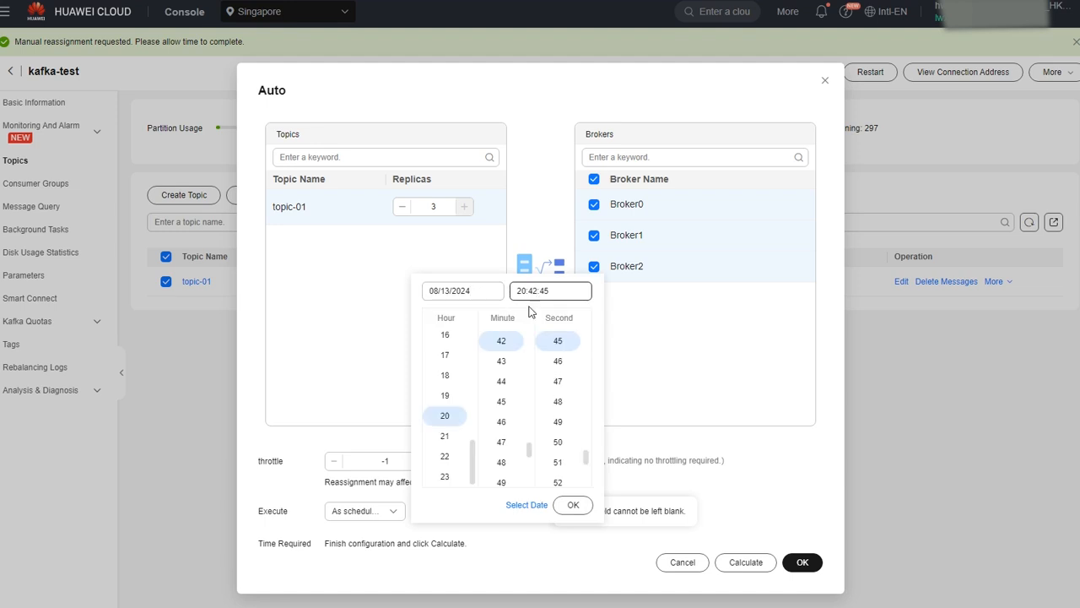
{"action": "left_click", "coordinate": [502, 363]}
{"action": "left_click", "coordinate": [572, 506]}
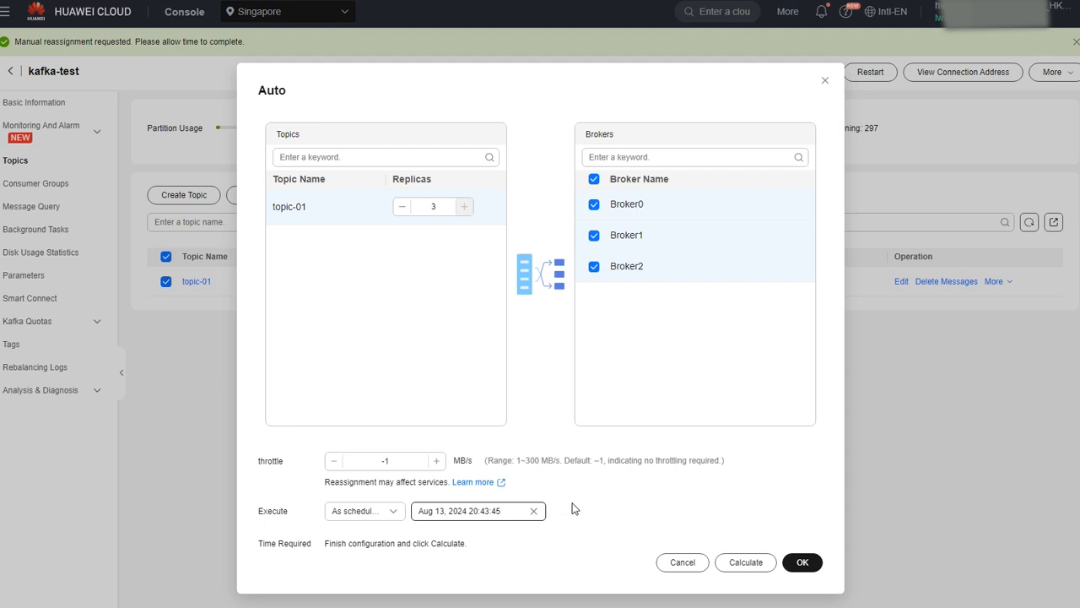
{"action": "left_click", "coordinate": [746, 562]}
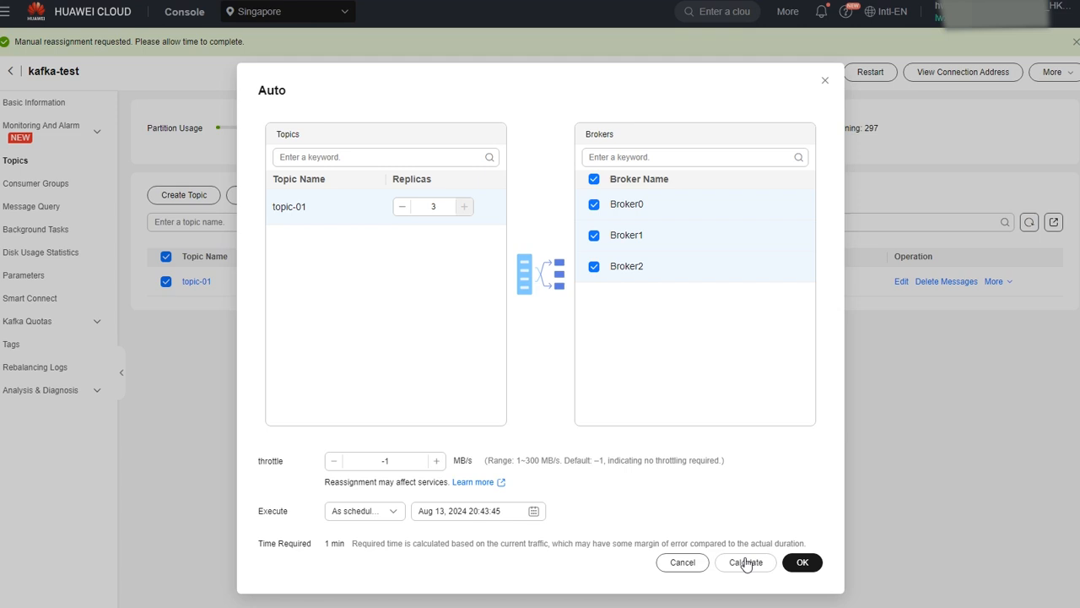
{"action": "left_click", "coordinate": [801, 562]}
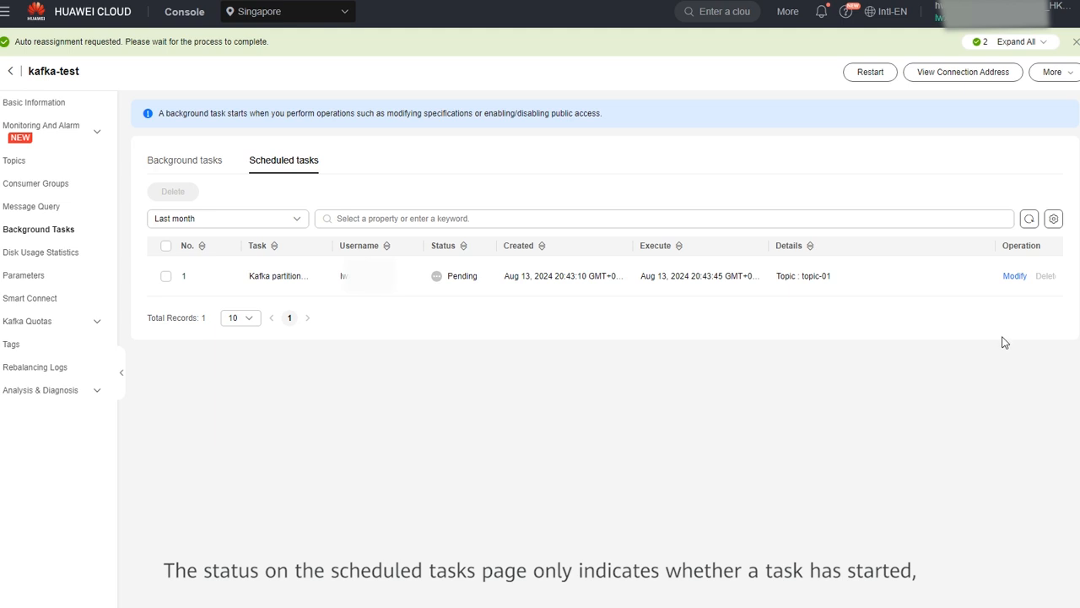
Refresh the scheduled and background task lists to check the automatic reassignment's status, and return to the topic list.
{"action": "left_click", "coordinate": [1029, 223]}
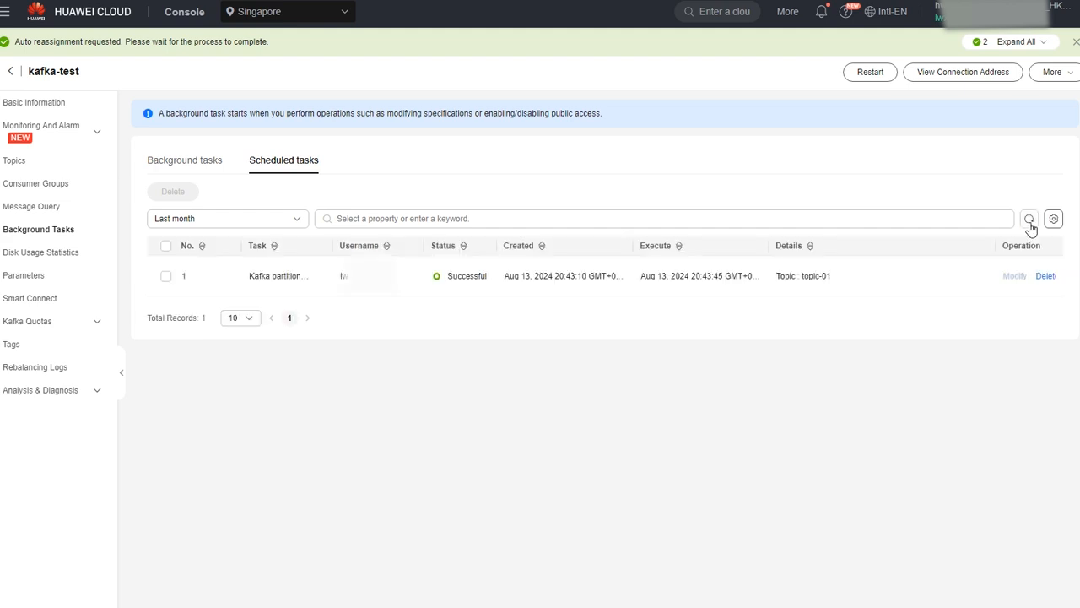
{"action": "left_click", "coordinate": [189, 164]}
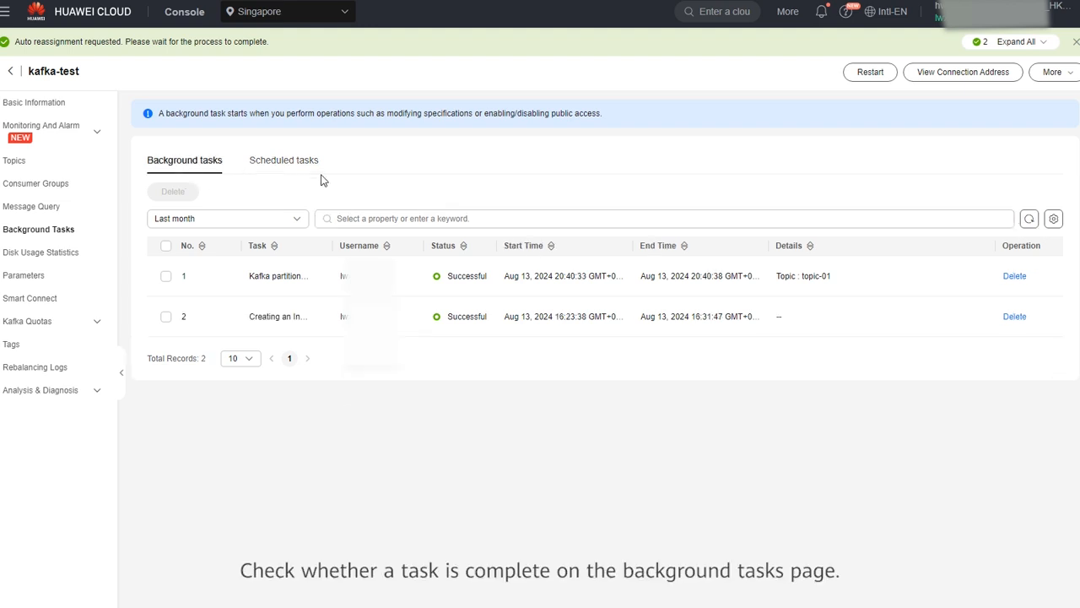
{"action": "left_click", "coordinate": [1028, 221]}
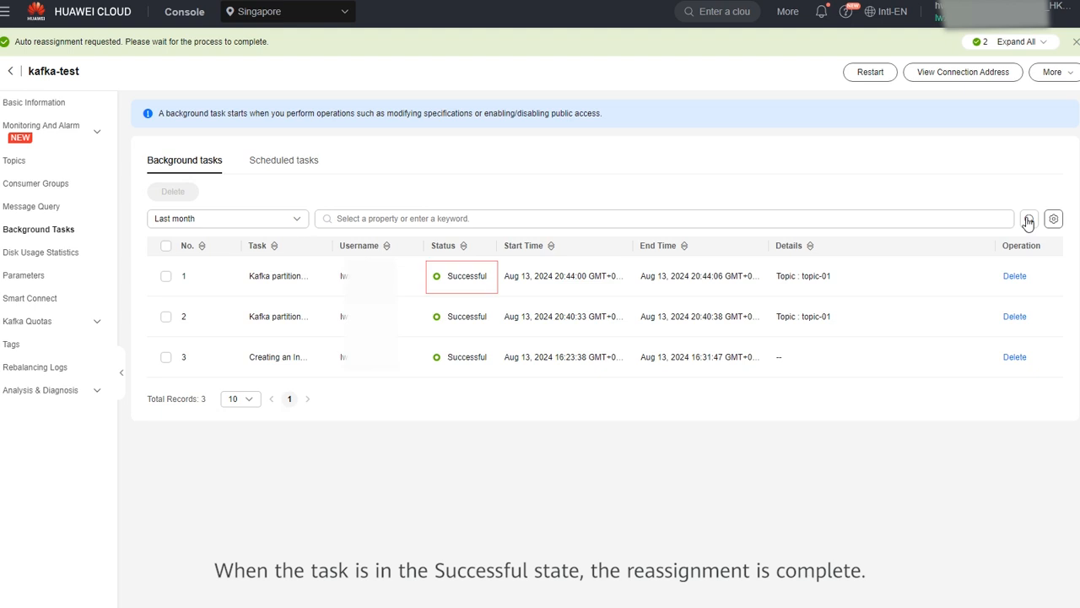
{"action": "left_click", "coordinate": [46, 159]}
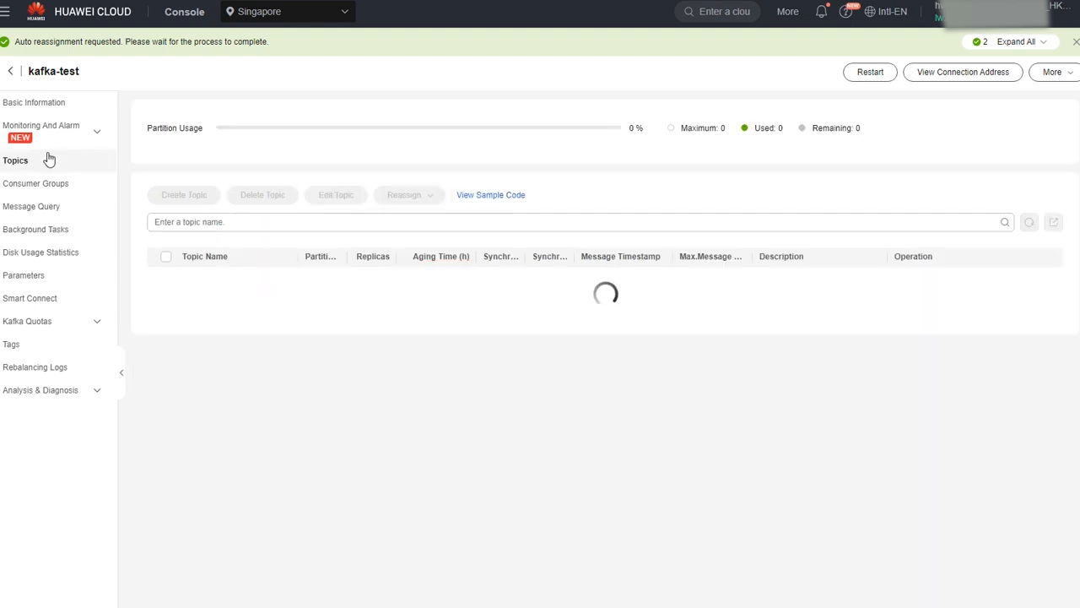